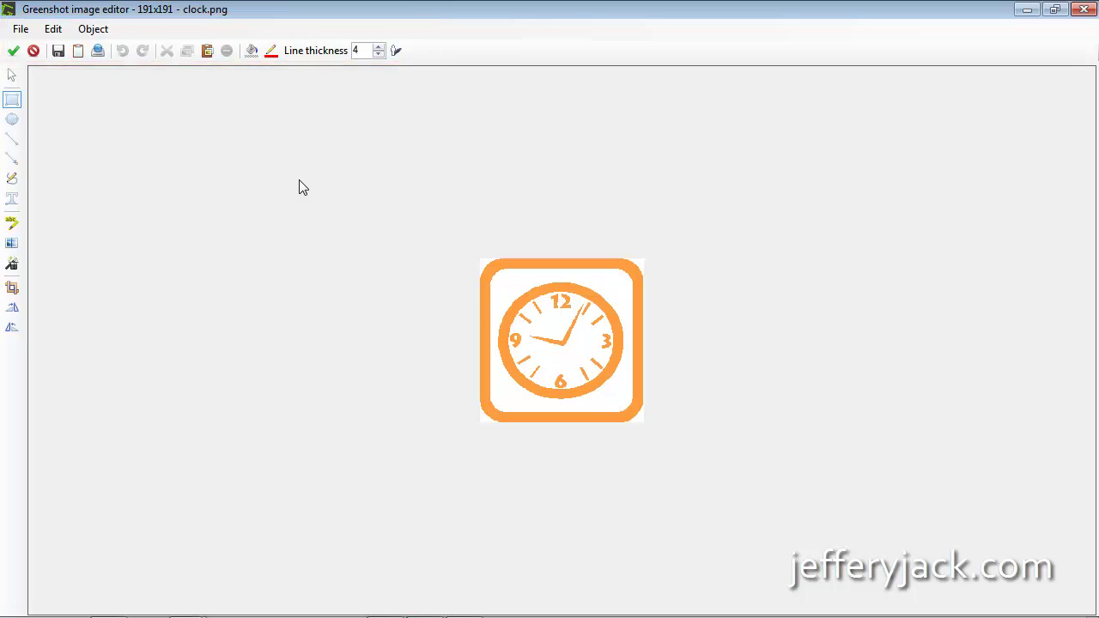
Glance at the File menu's saving options, then show the Edit menu's commands
click(24, 31)
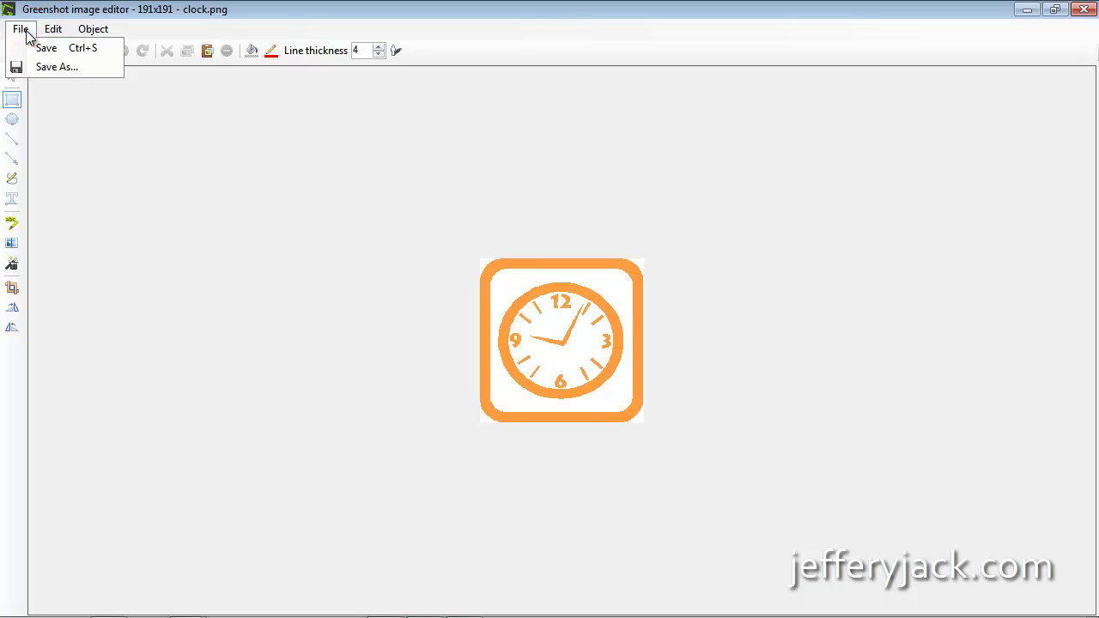
click(86, 102)
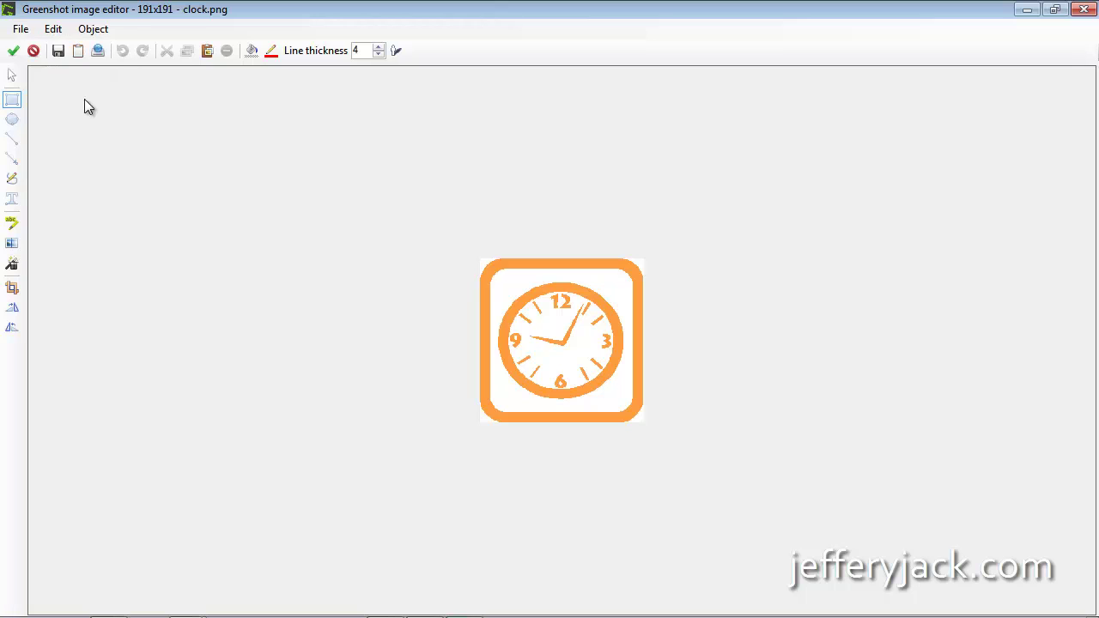
click(56, 31)
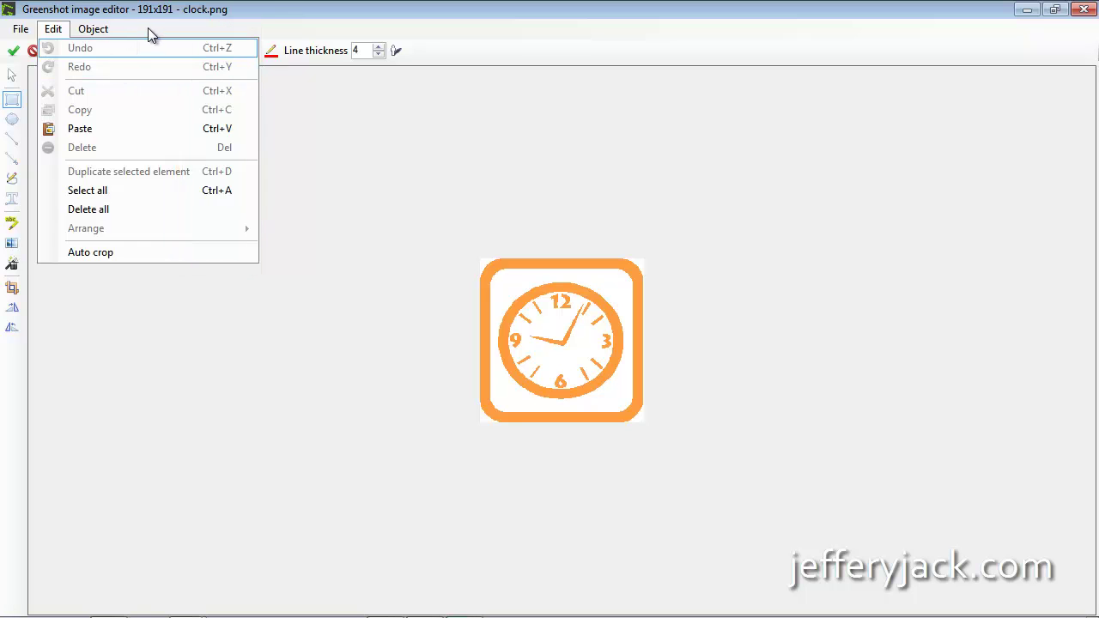
Switch from the Edit menu to the Object menu and show its shape, arrow and textbox commands
click(149, 29)
click(104, 33)
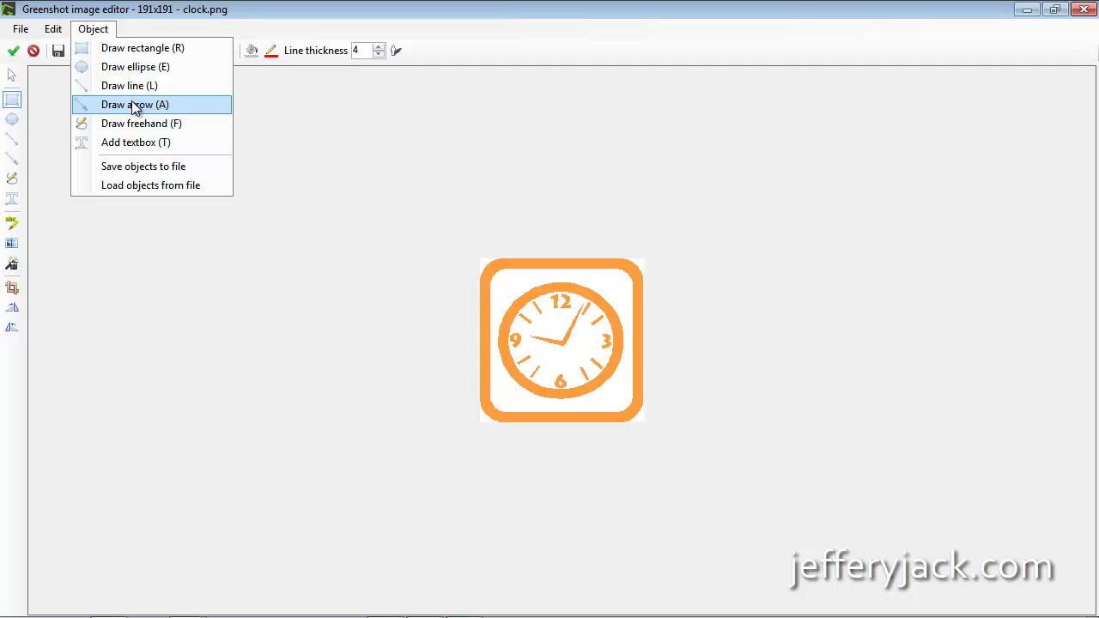
click(299, 186)
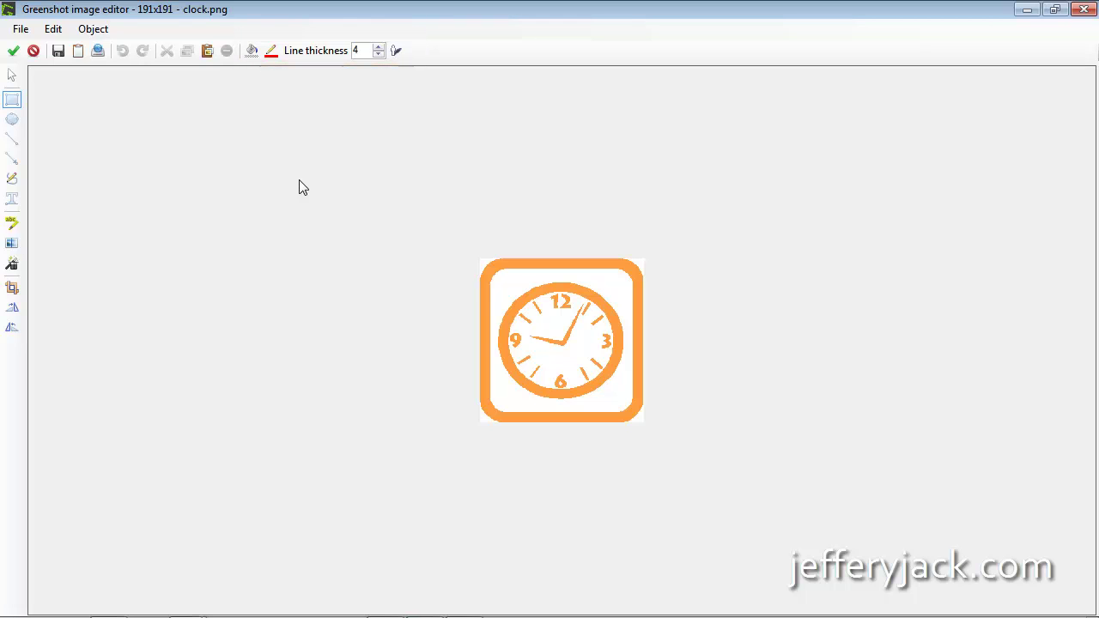
click(94, 30)
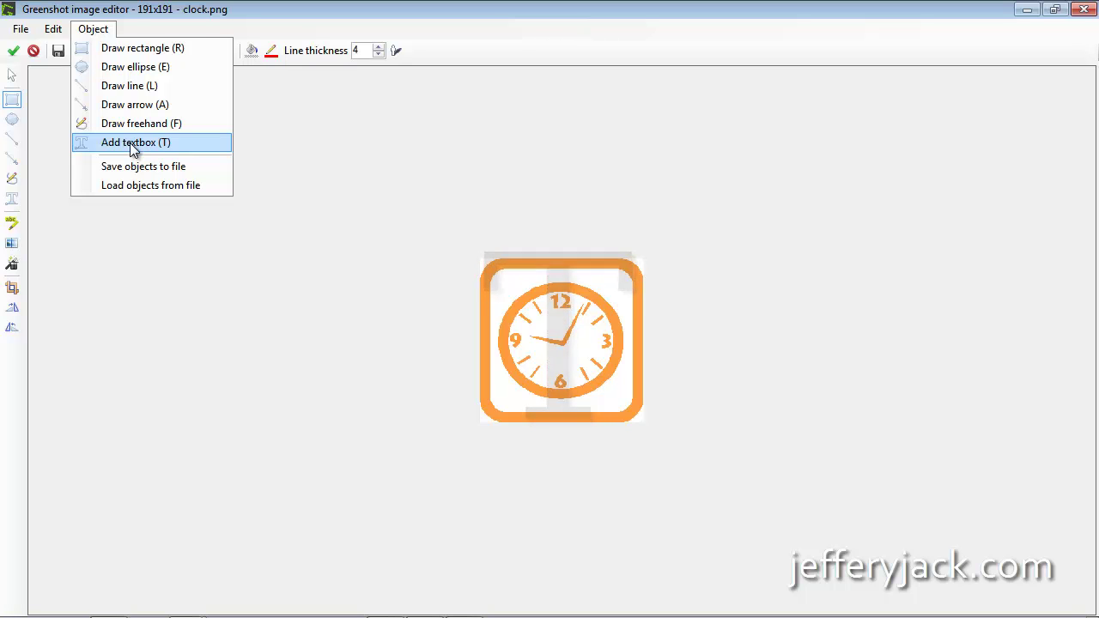
Draw a text box reading 'text' across the clock's upper half, then redraw it there
key(Escape)
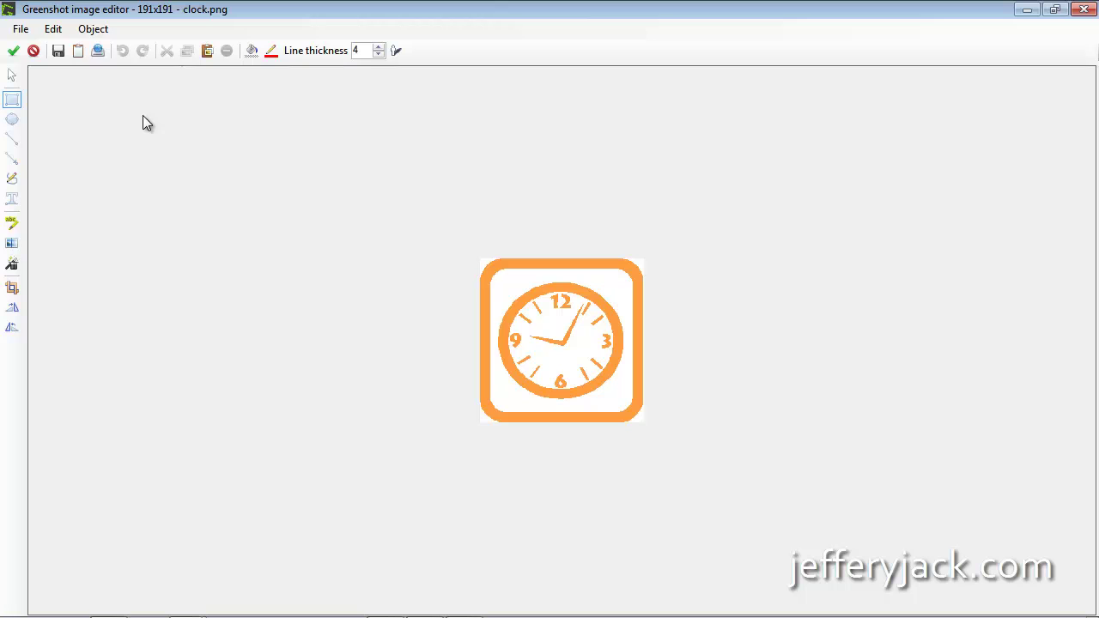
key(t)
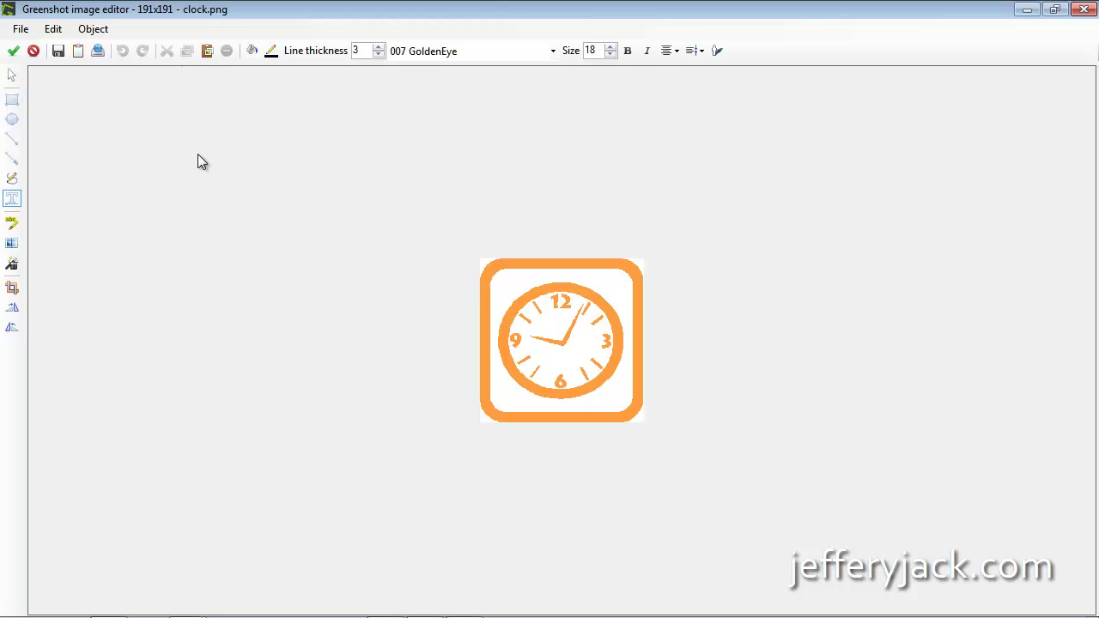
drag(501, 280, 624, 329)
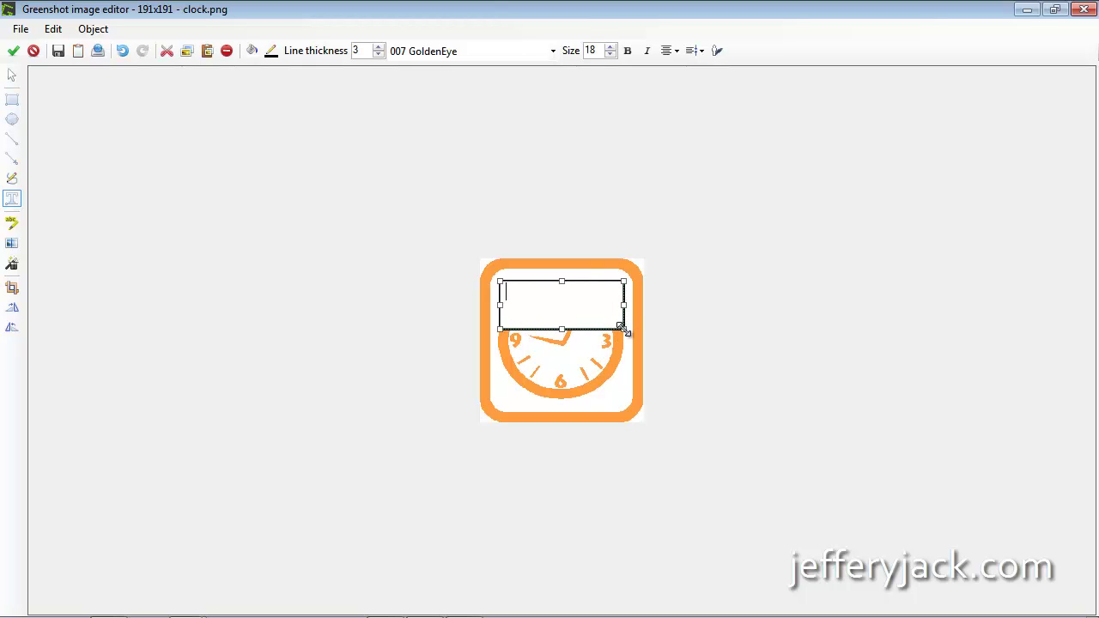
text(text)
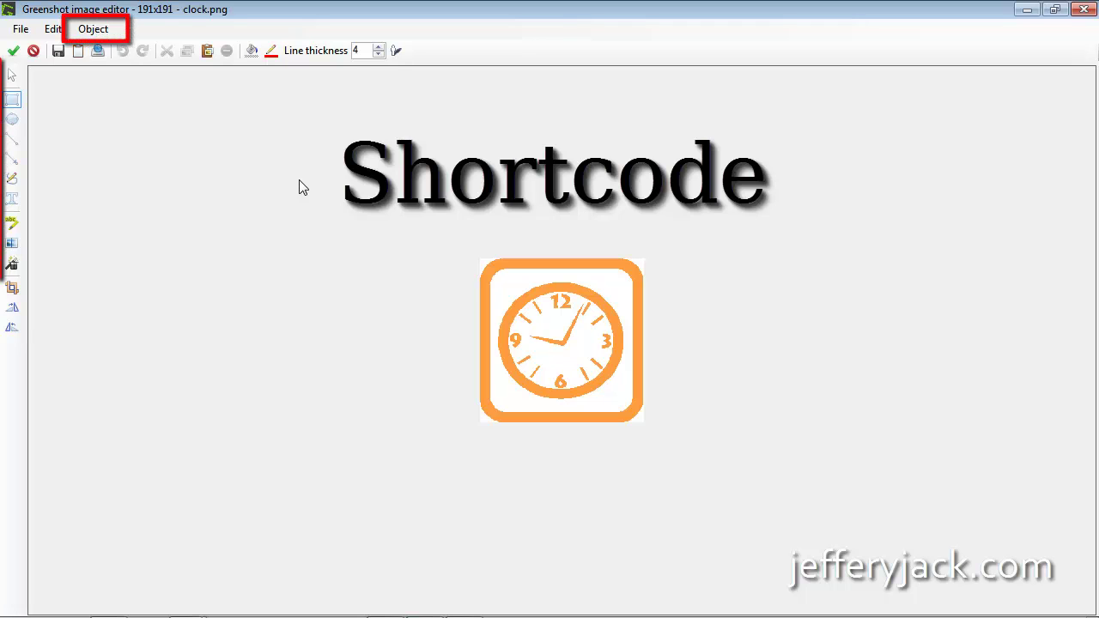
key(t)
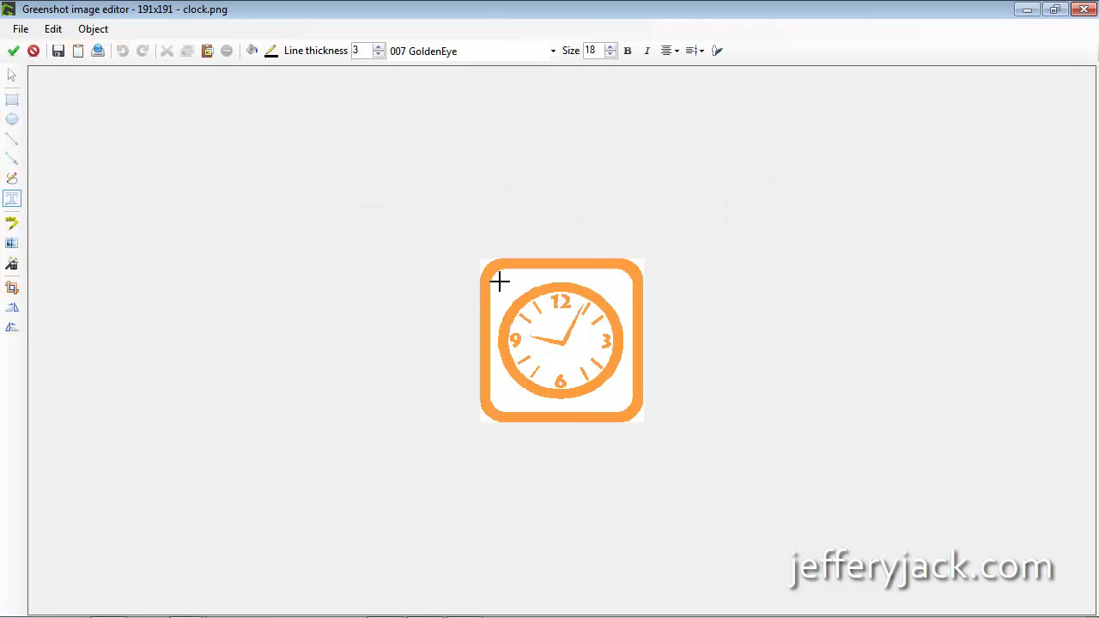
drag(500, 281, 625, 329)
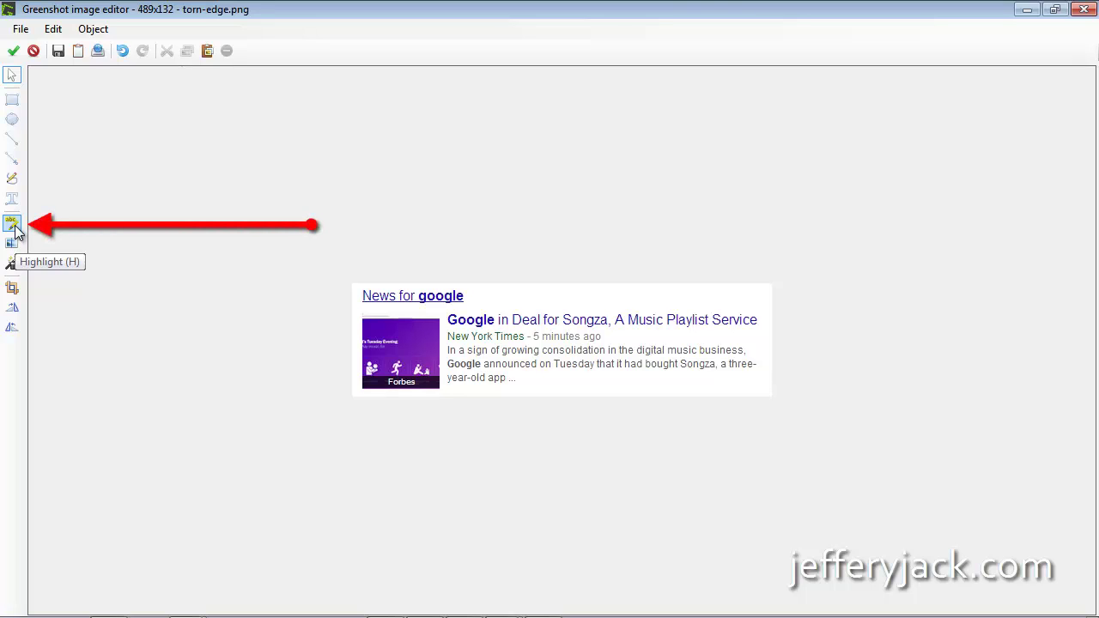
Highlight the Google headline, trying a border thickness of 0 and then 4
key(h)
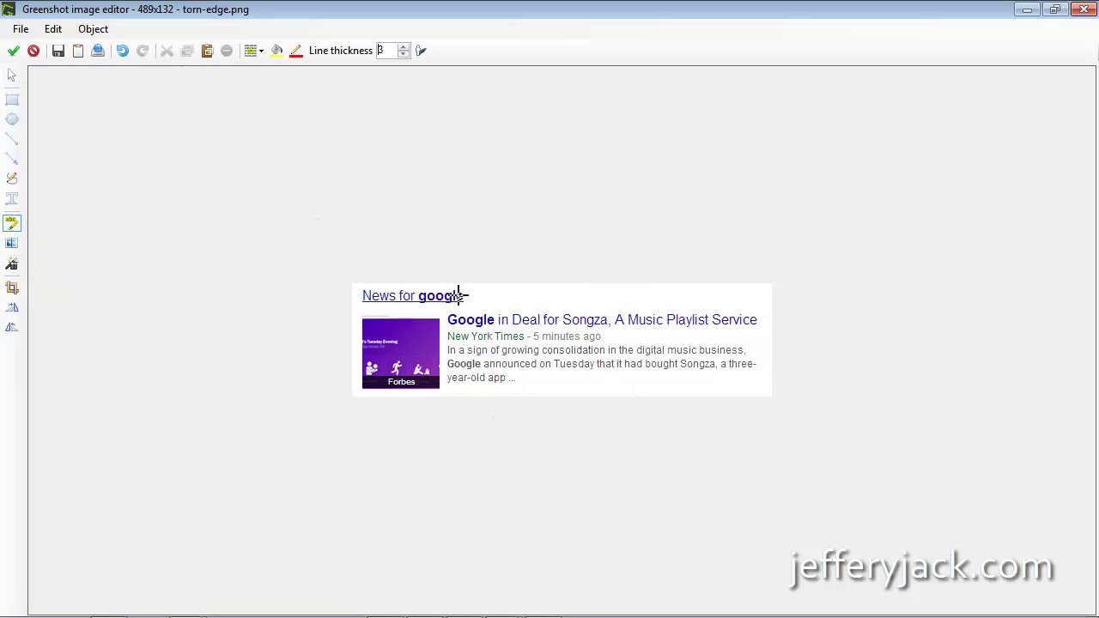
drag(446, 311, 762, 329)
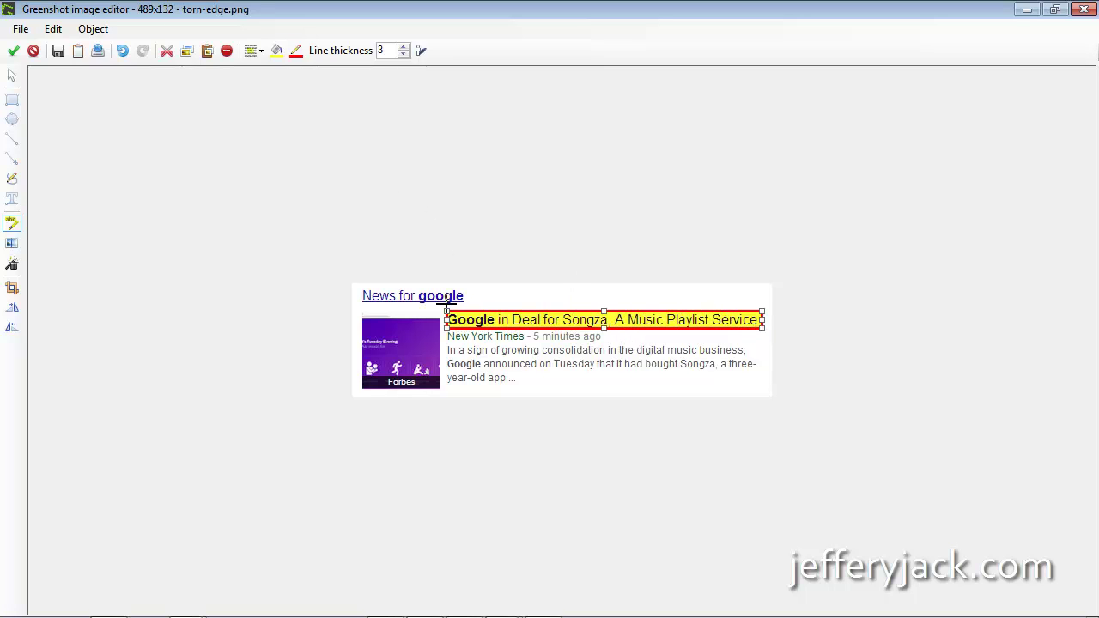
click(403, 55)
click(403, 55)
click(403, 55)
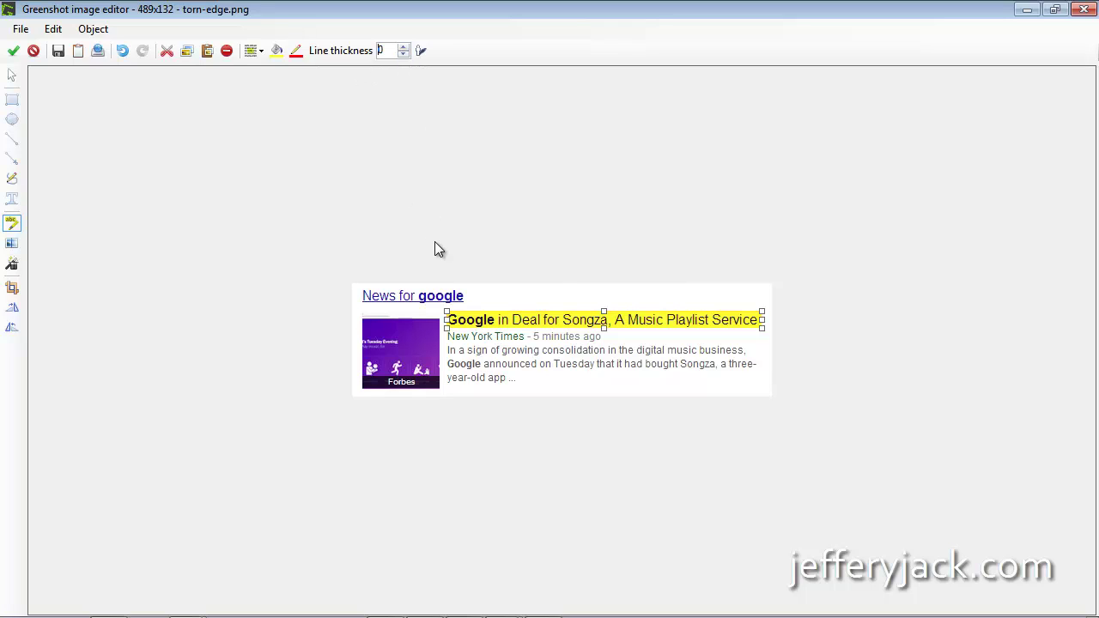
click(403, 48)
click(403, 47)
click(403, 48)
click(403, 47)
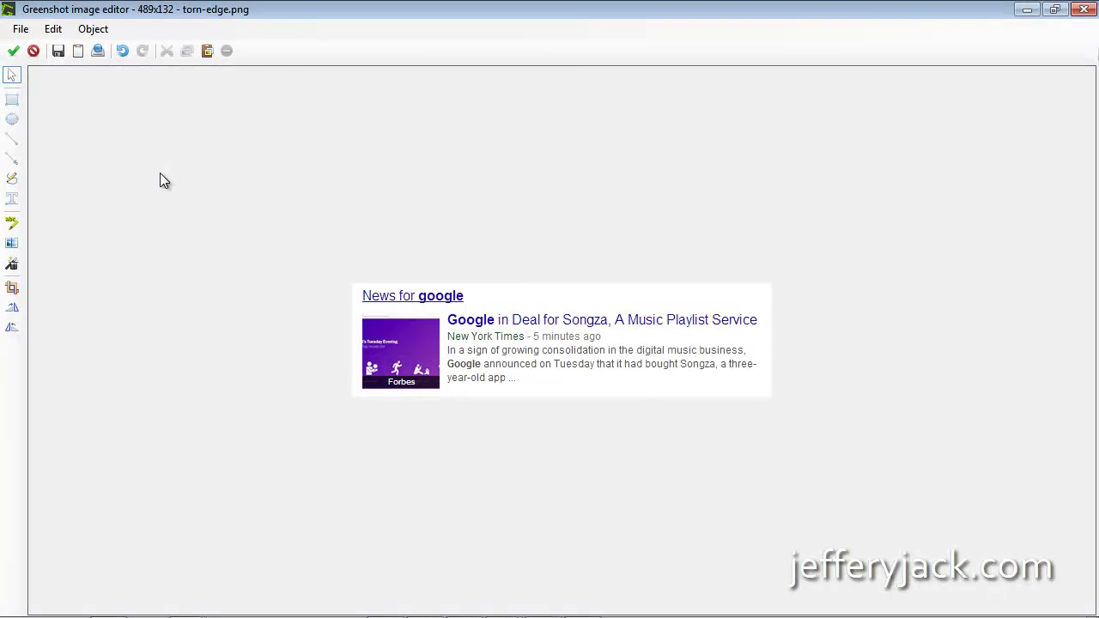
Pixelate the Google headline with the Obfuscate tool and adjust its pixel size
click(12, 245)
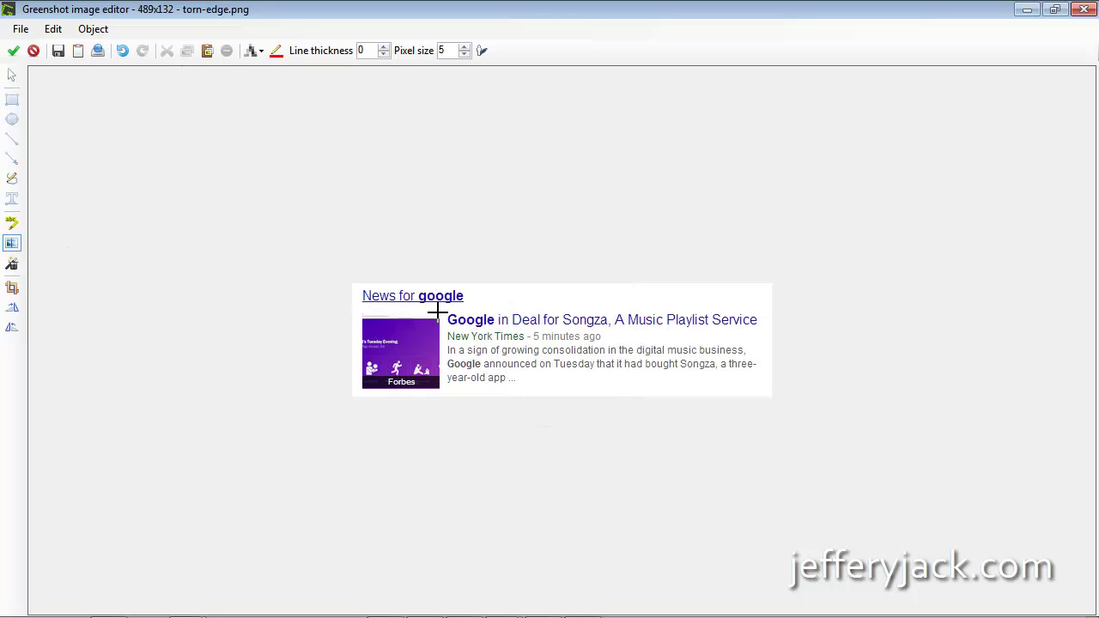
drag(438, 310, 761, 330)
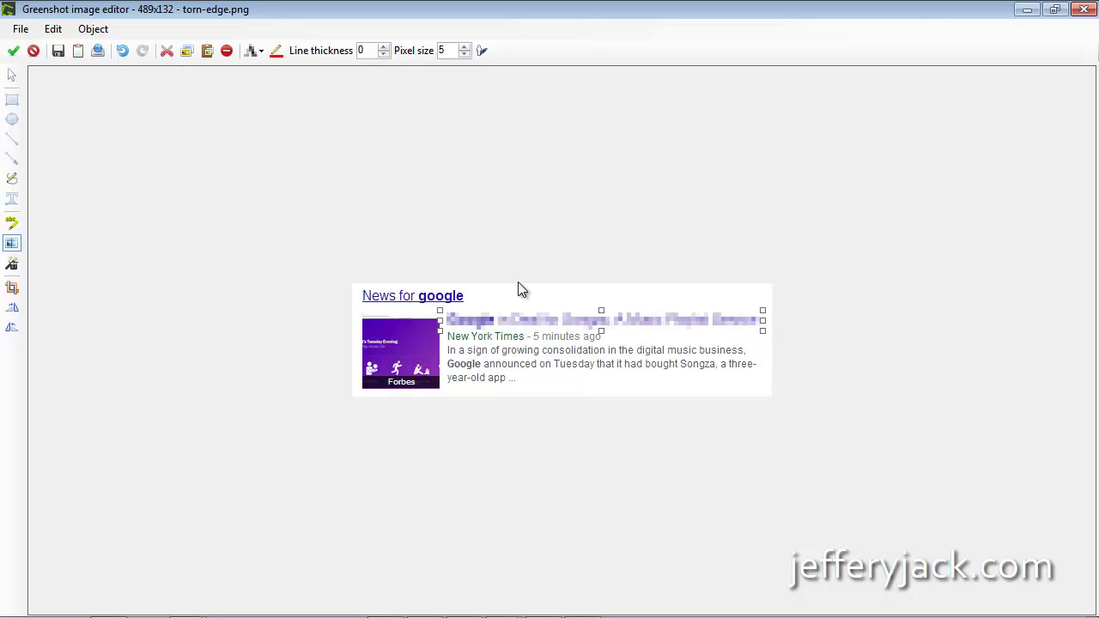
click(464, 55)
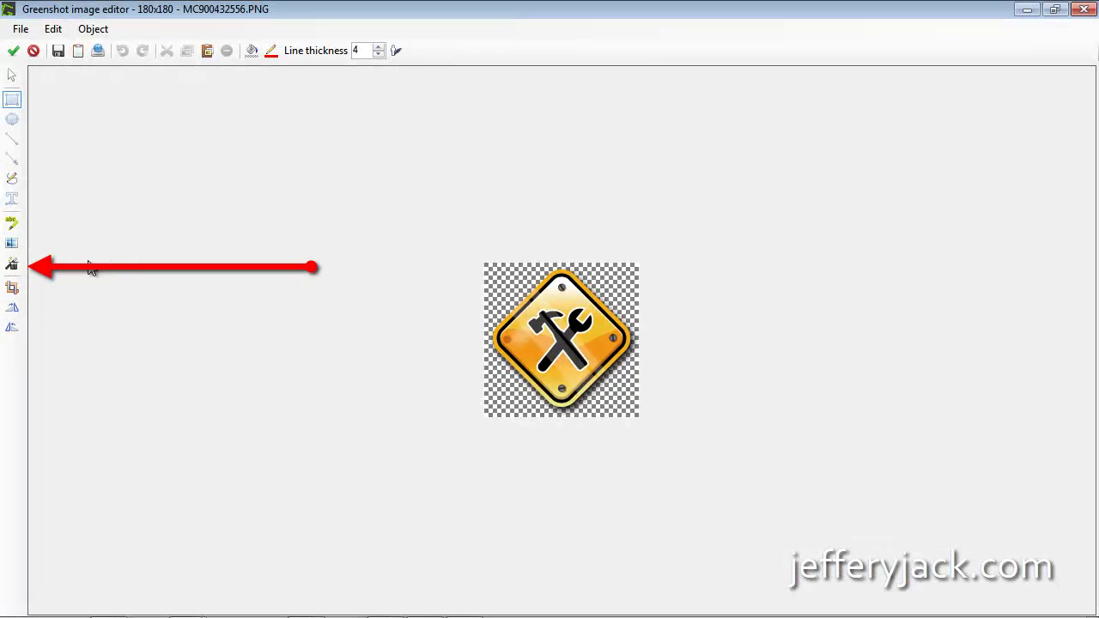
Show the Effects list: Border, Drop shadow, Torn edge, Grayscale and Invert
click(12, 266)
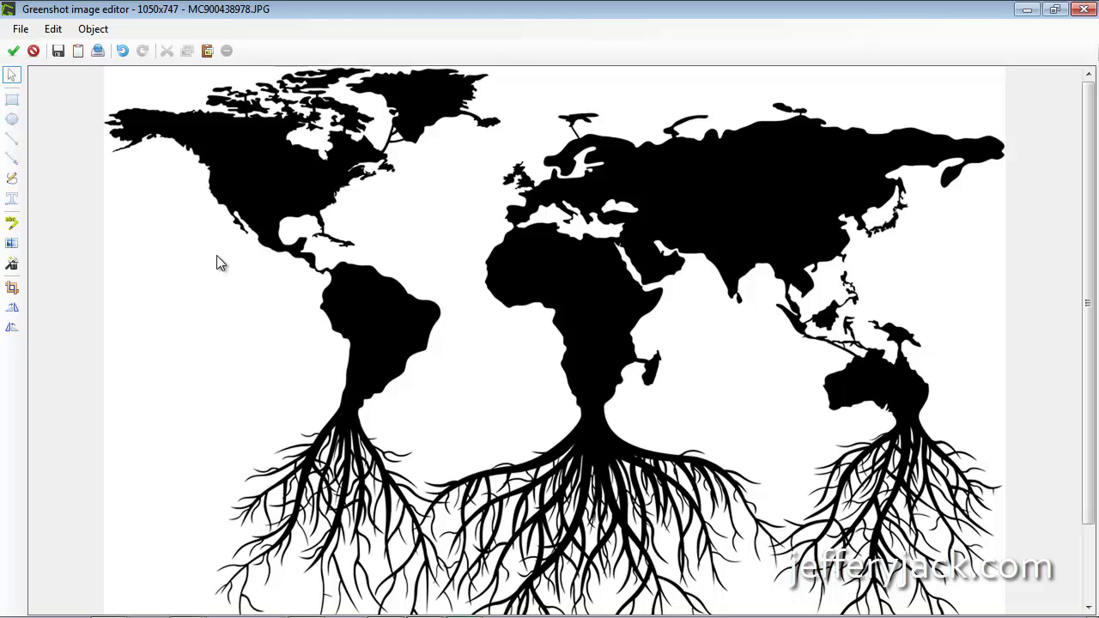
Crop the map to a 531x407 area covering the Americas and Africa
key(c)
drag(221, 237, 498, 518)
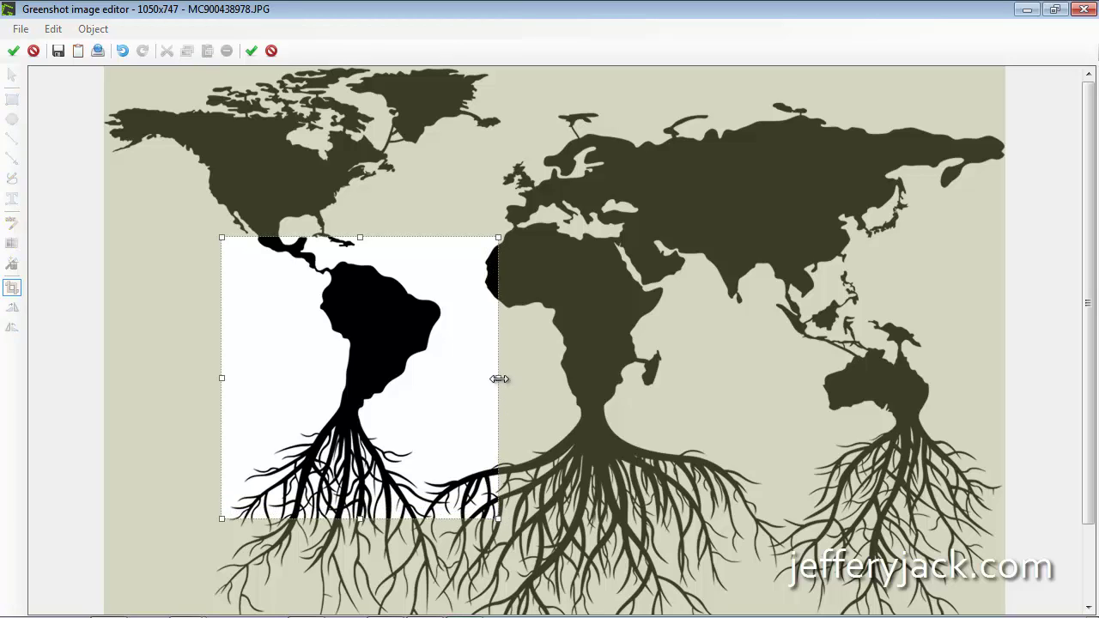
drag(499, 377, 679, 377)
drag(450, 239, 447, 169)
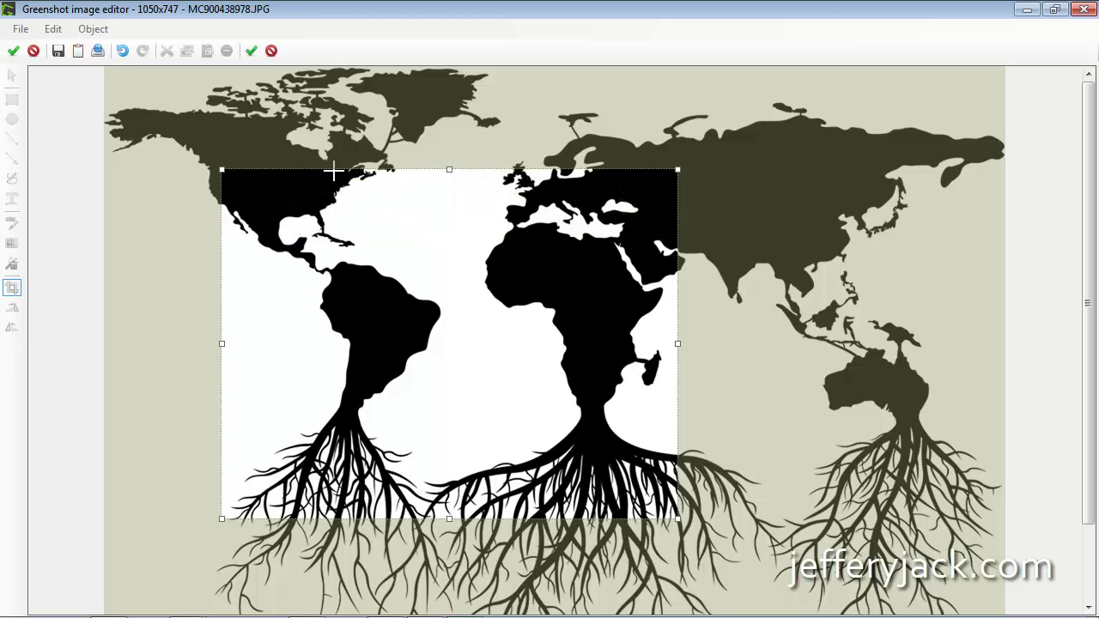
click(251, 53)
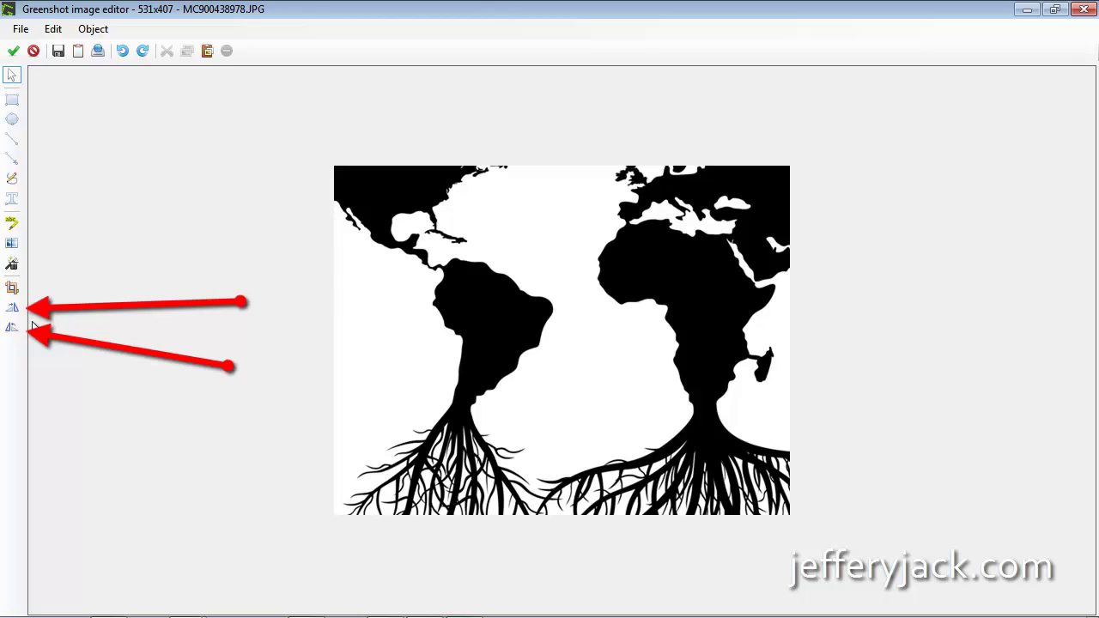
Rotate the cropped map 90° clockwise to 407x531
click(14, 310)
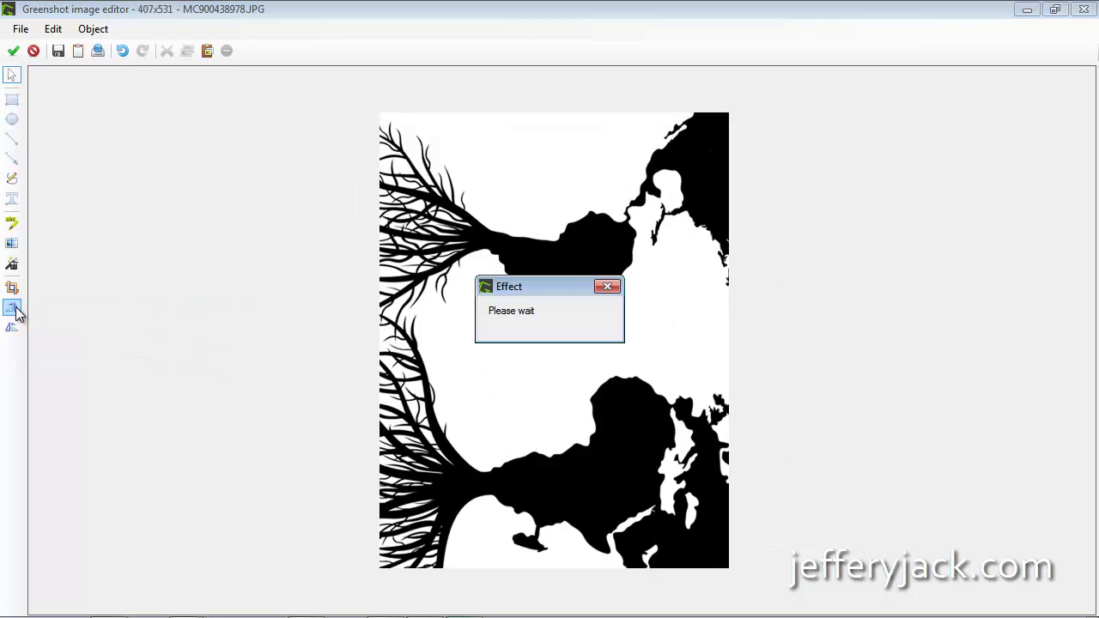